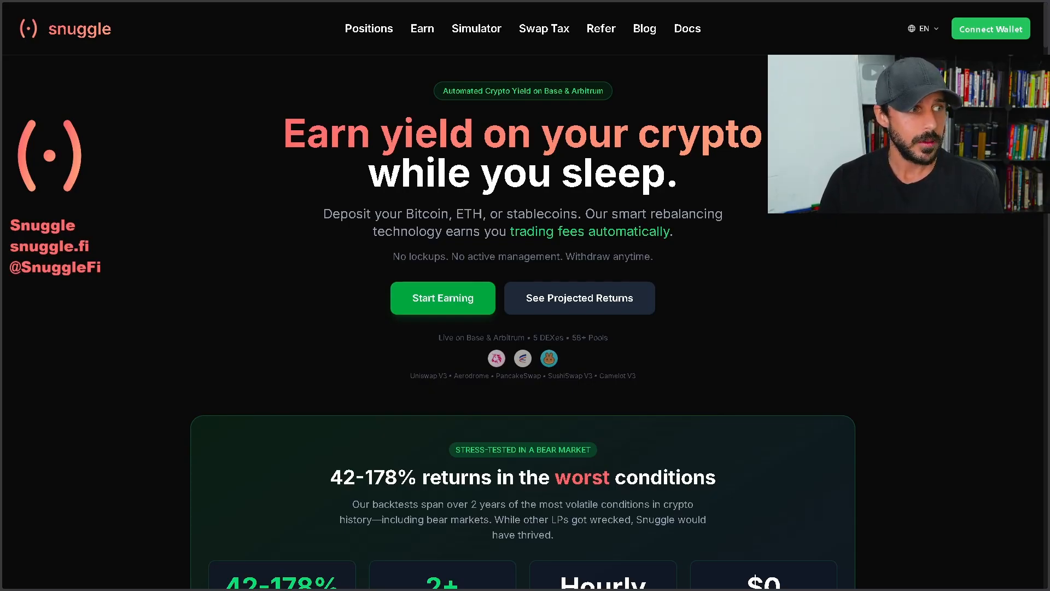
# Step: Open the Earn page and connect the MetaMask wallet for depositing
pyautogui.tripleClick(514, 92)
pyautogui.click(415, 32)
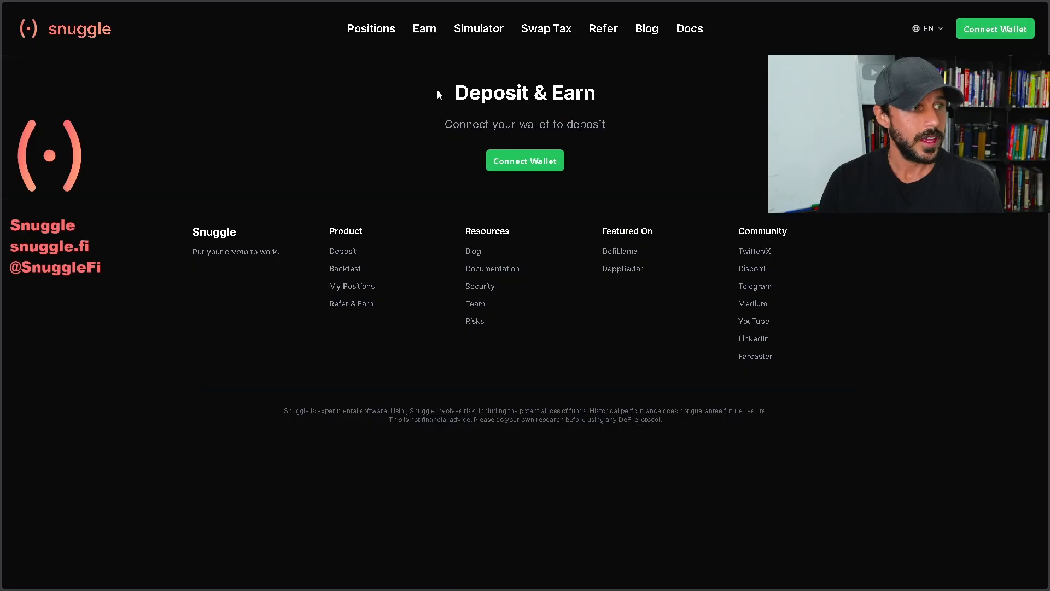
pyautogui.click(535, 162)
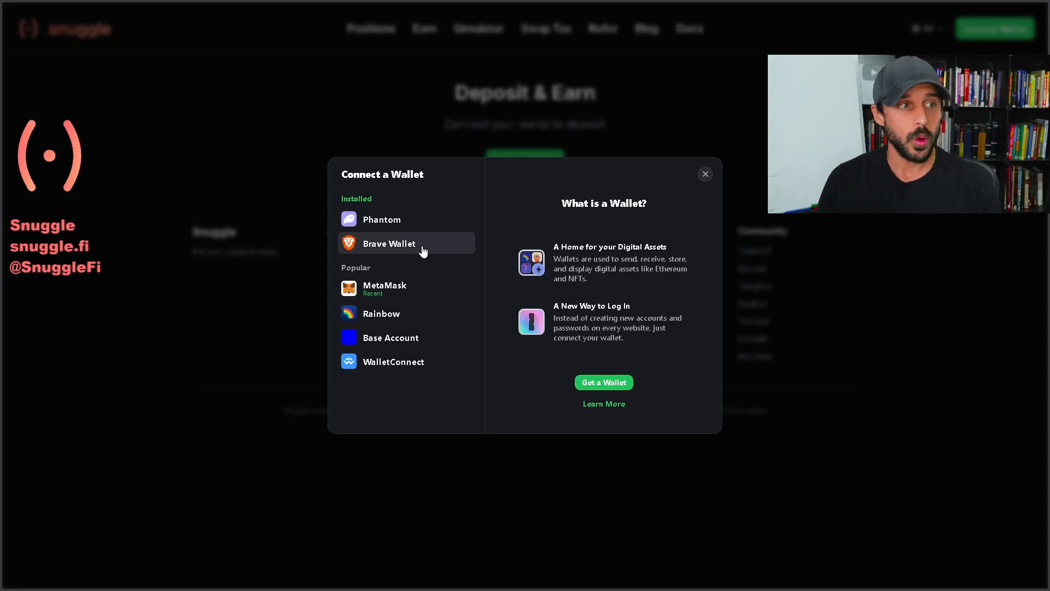
pyautogui.click(430, 290)
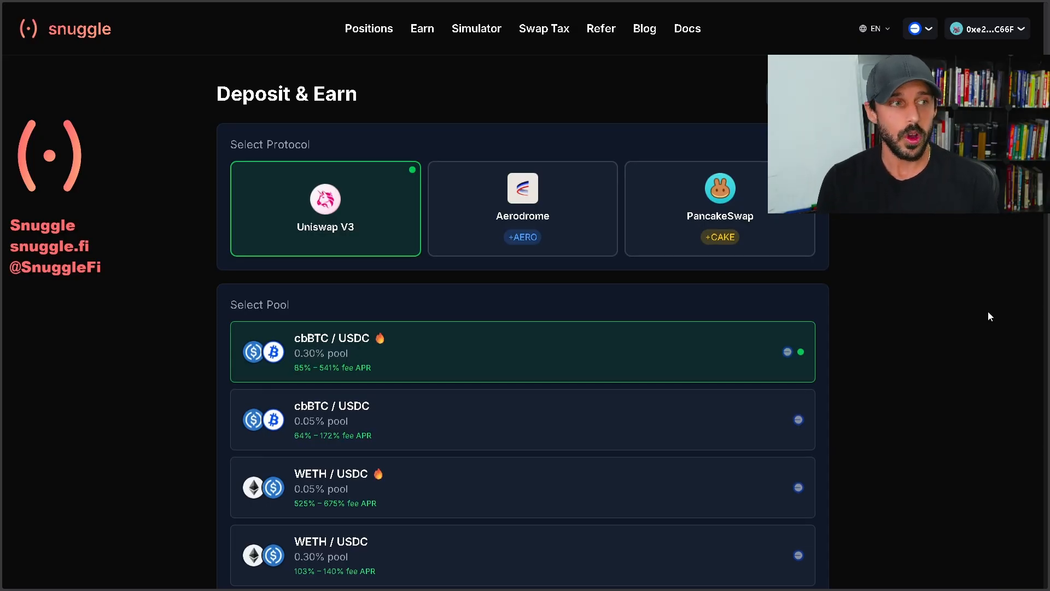
# Step: Check the available networks, keep Base, and select PancakeSwap as the deposit protocol
pyautogui.click(920, 33)
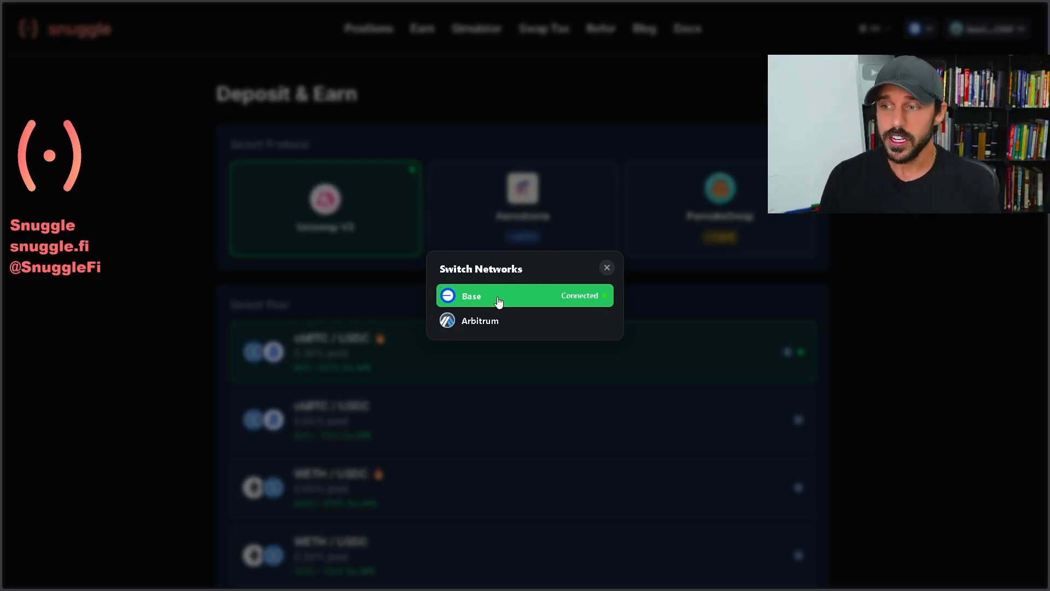
pyautogui.click(608, 267)
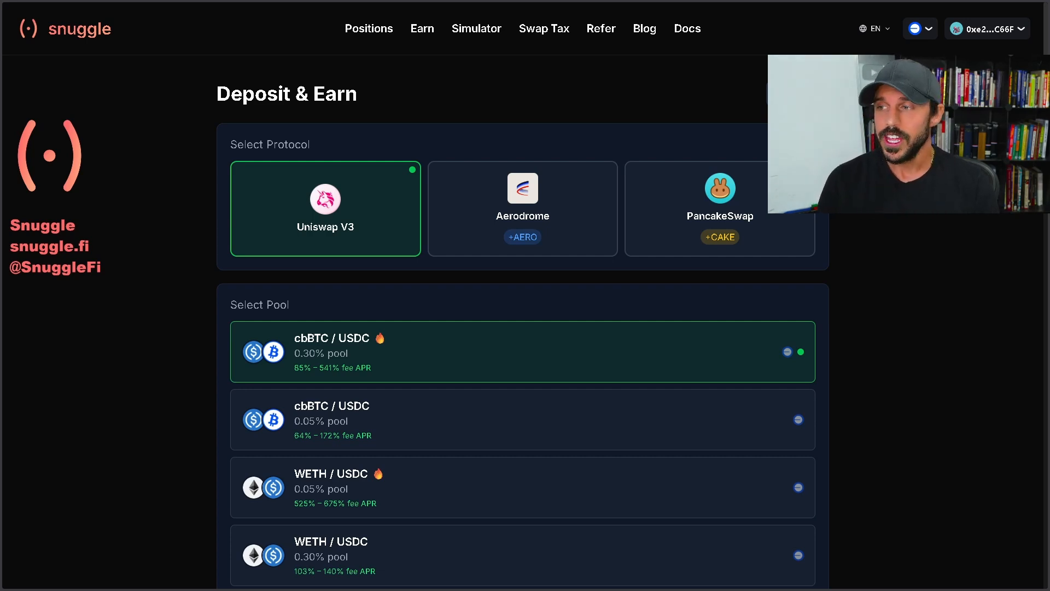
pyautogui.click(733, 219)
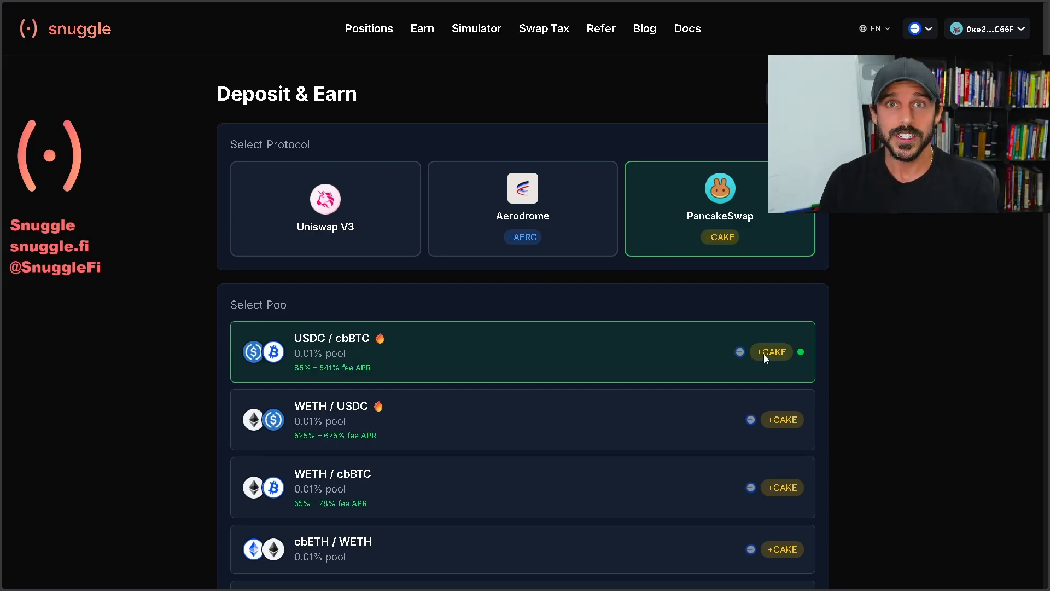
# Step: Enter 5000 USDC as the single-sided deposit amount for the USDC/cbBTC pool
pyautogui.scroll(-10, 783, 340)
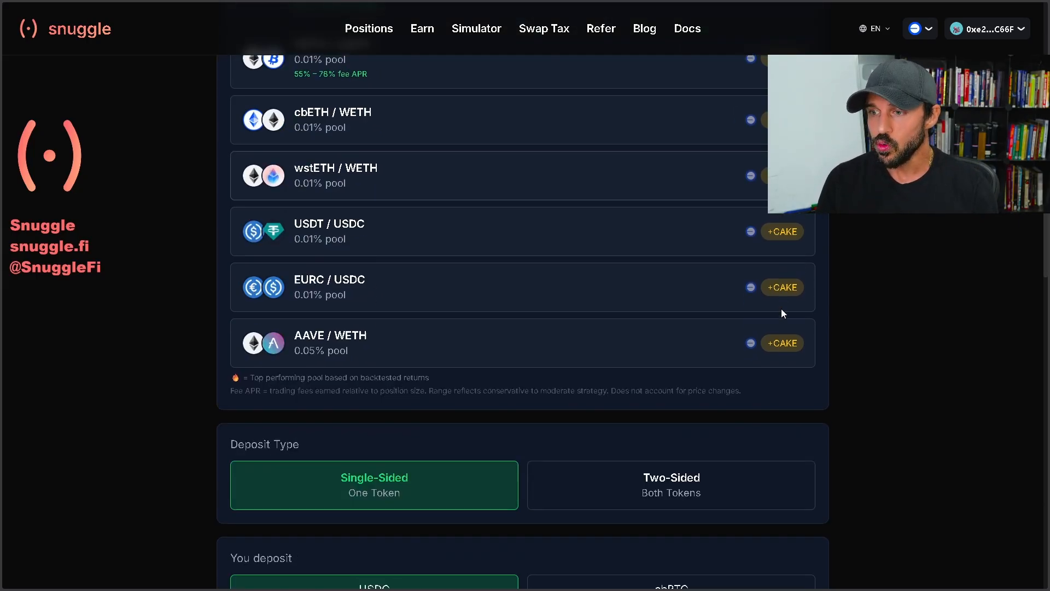
pyautogui.scroll(-2, 781, 308)
pyautogui.scroll(1, 878, 304)
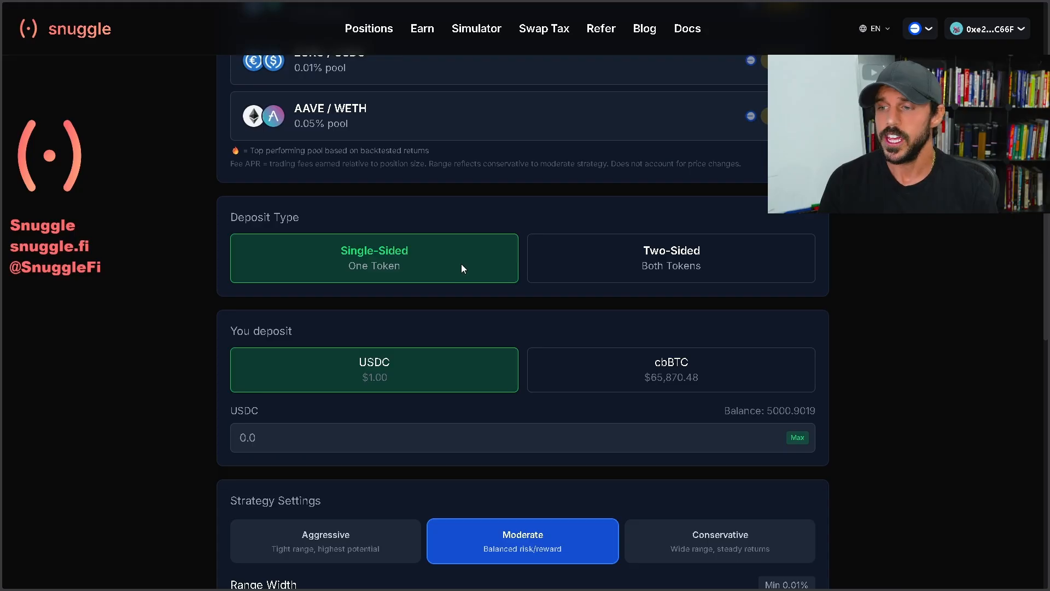
pyautogui.click(662, 434)
pyautogui.write('5000')
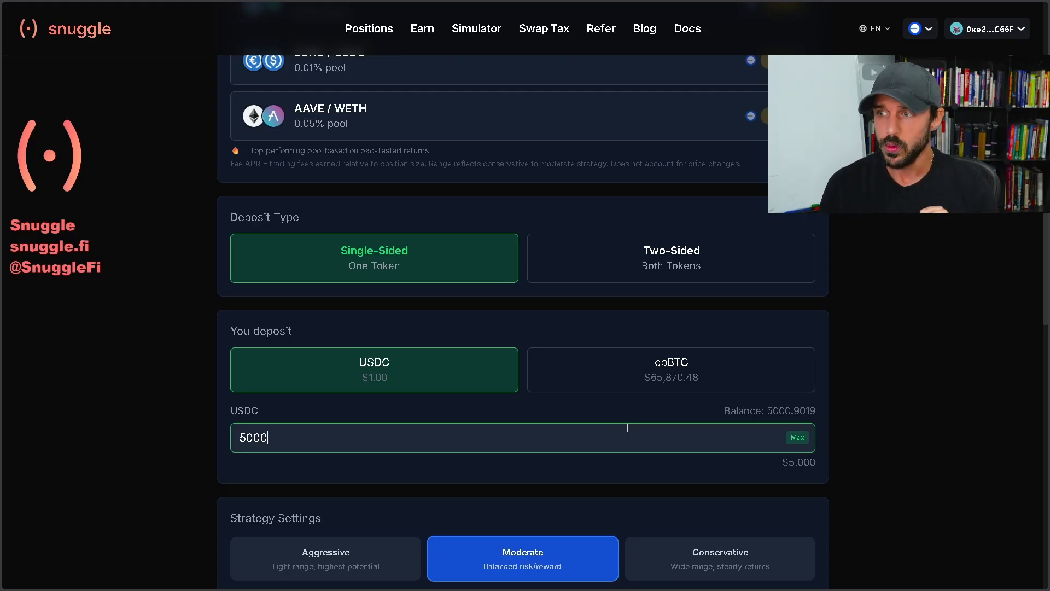
# Step: View the two-sided deposit option, return to single-sided, and set the USDC amount to the full wallet balance
pyautogui.click(704, 261)
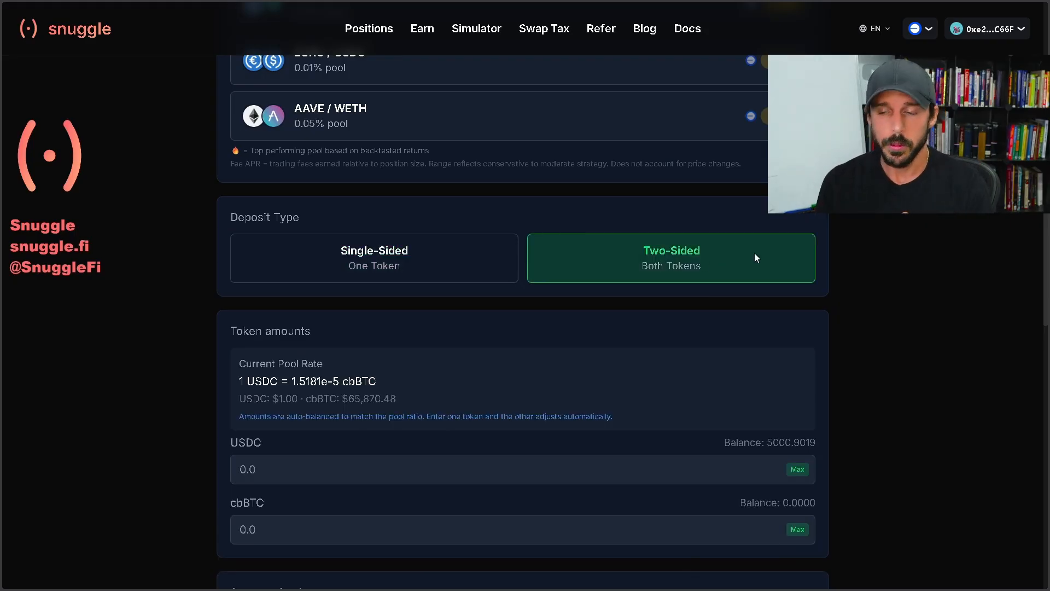
pyautogui.scroll(-1, 754, 253)
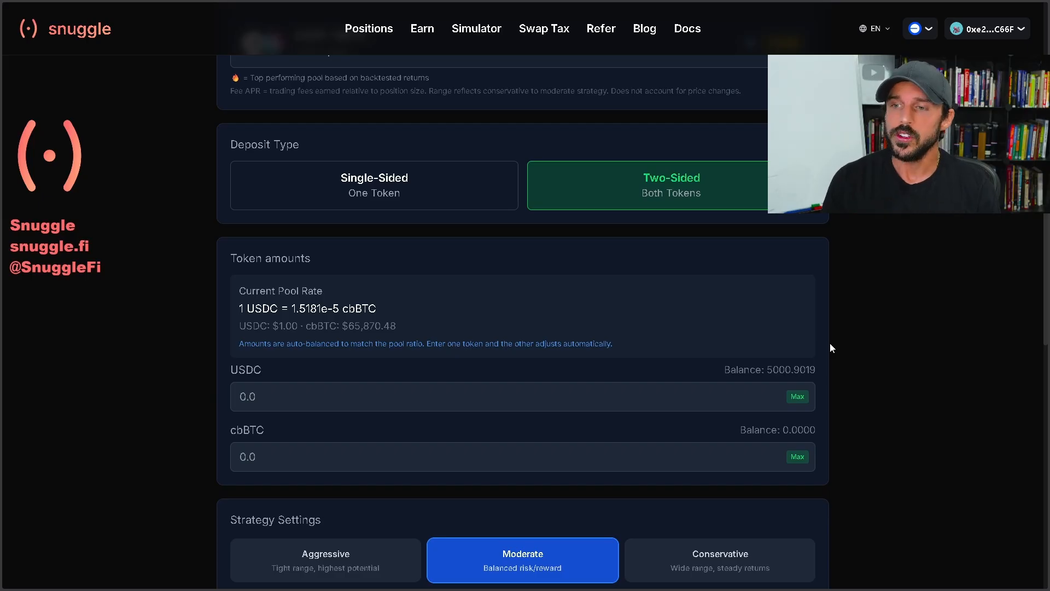
pyautogui.click(483, 191)
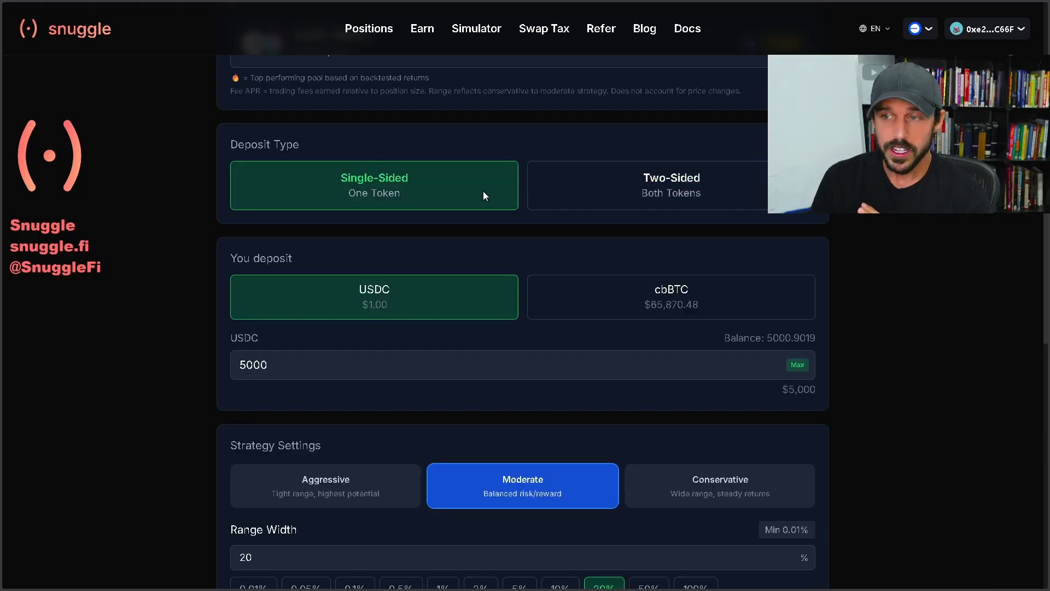
pyautogui.click(798, 365)
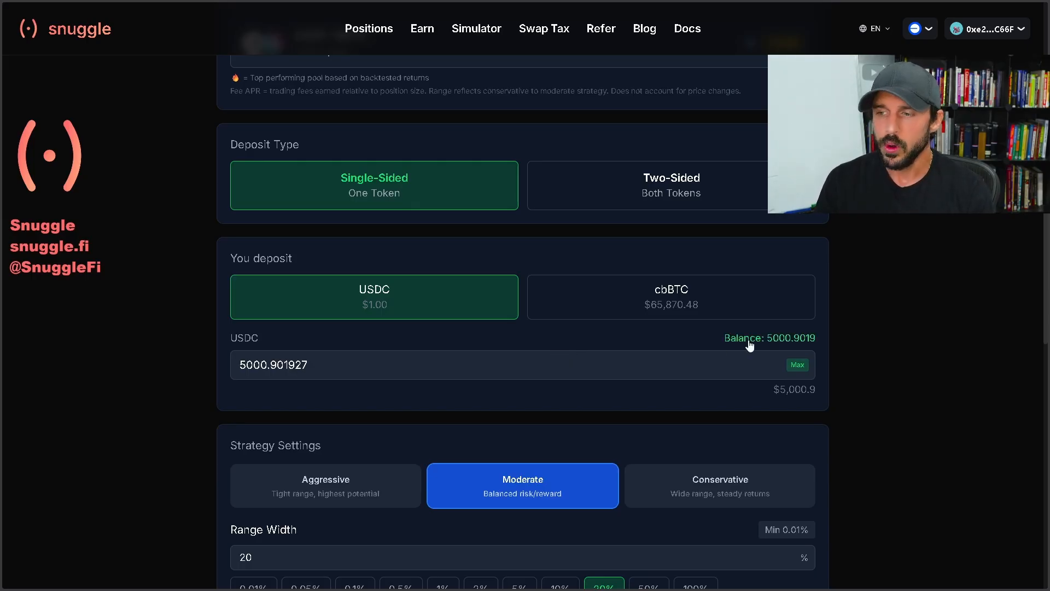
# Step: Try the 0.5%, 1%, 2% and 5% range width presets in the strategy settings
pyautogui.scroll(-5, 895, 297)
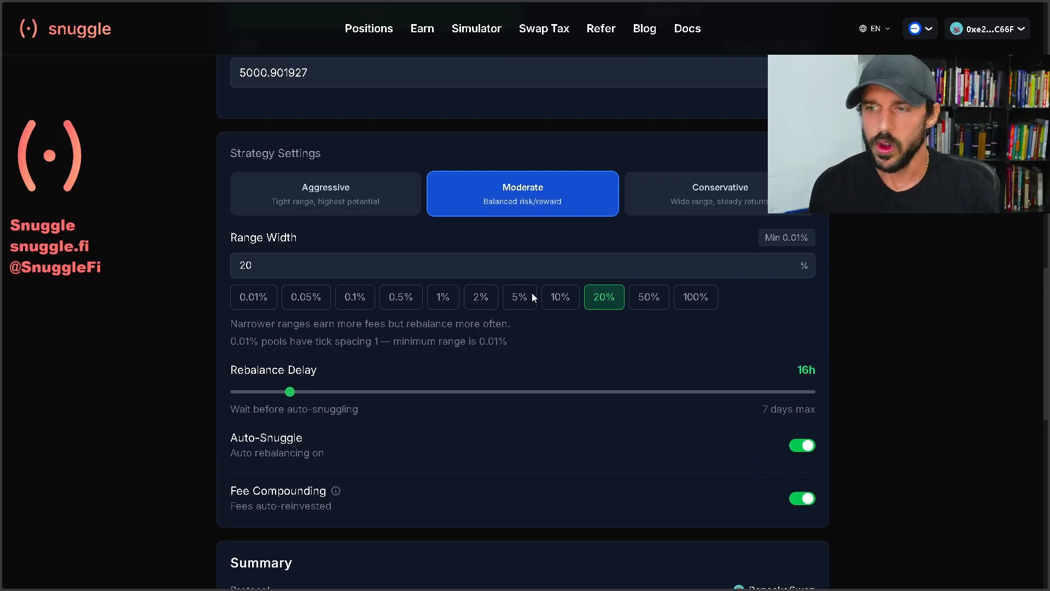
pyautogui.click(402, 295)
pyautogui.click(454, 296)
pyautogui.click(481, 297)
pyautogui.click(512, 297)
# Step: Compare the Aggressive, Moderate and Conservative strategy presets and settle on Aggressive with a 15% range width
pyautogui.click(359, 190)
pyautogui.click(530, 195)
pyautogui.click(743, 192)
pyautogui.click(375, 192)
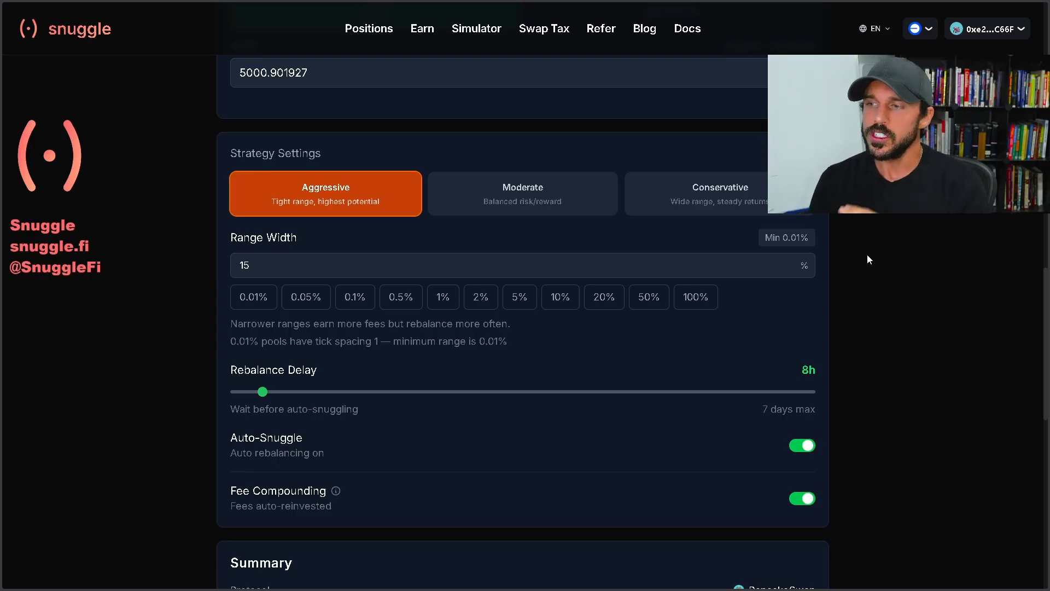
pyautogui.click(656, 264)
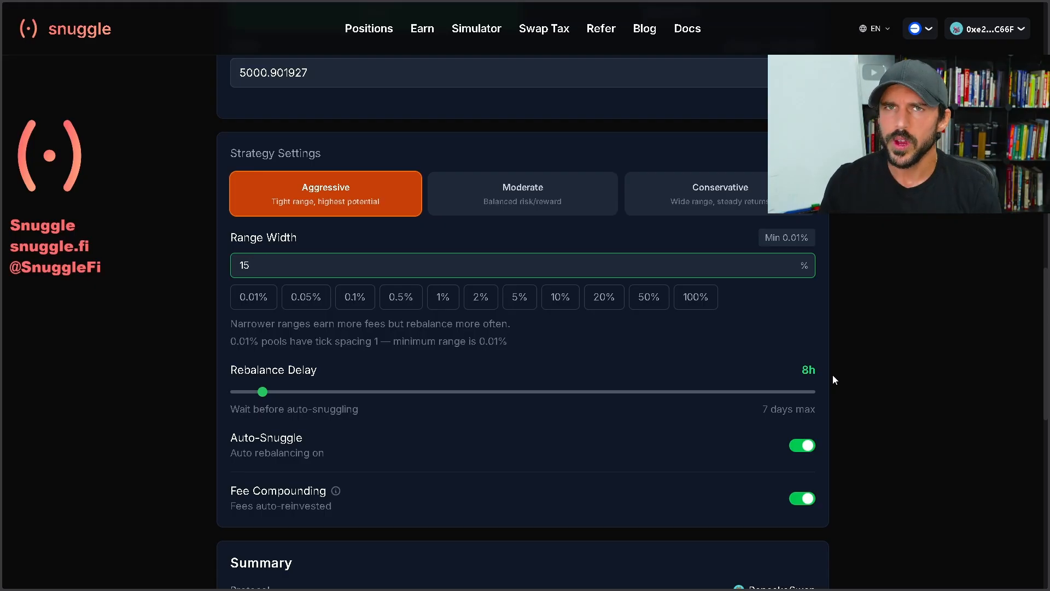
# Step: Try a 24-hour rebalance delay, then restore the delay to 8 hours
pyautogui.moveTo(263, 392)
pyautogui.mouseDown()
pyautogui.moveTo(243, 393)
pyautogui.moveTo(265, 395)
pyautogui.mouseUp()
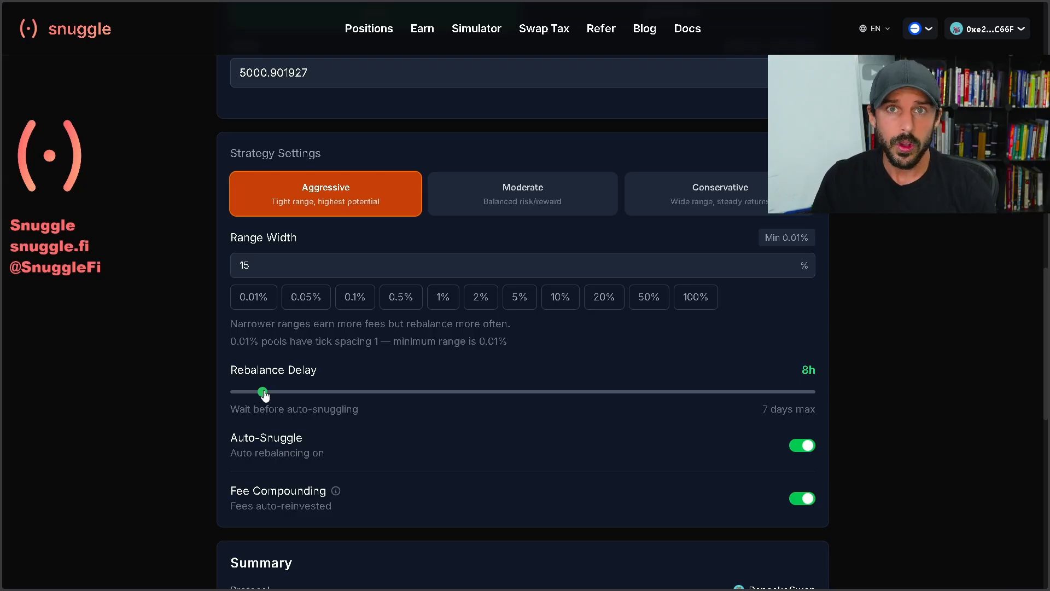
pyautogui.moveTo(265, 394); pyautogui.dragTo(318, 395)
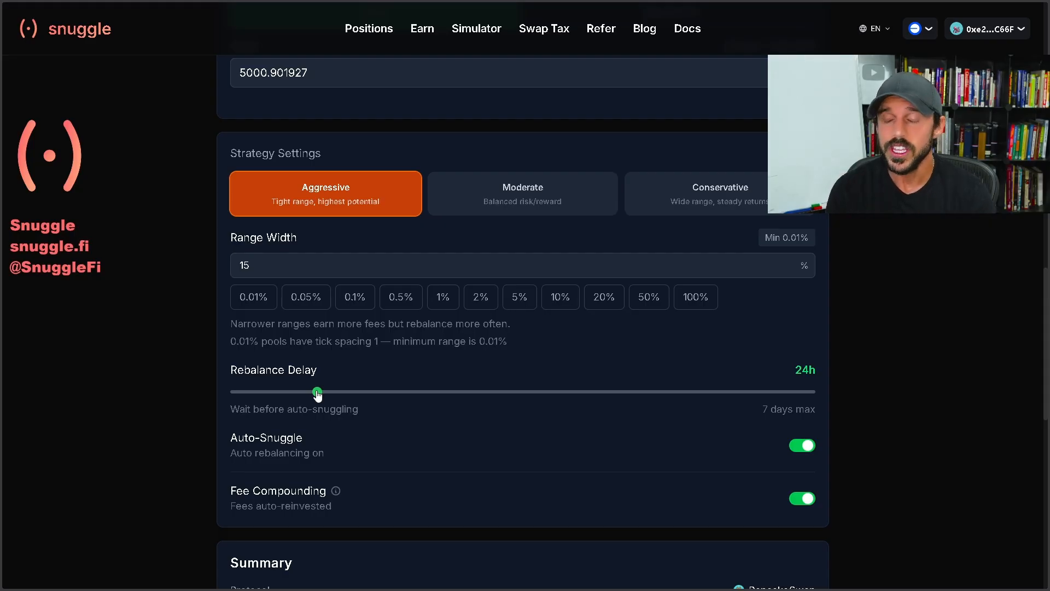
pyautogui.moveTo(318, 394); pyautogui.dragTo(263, 403)
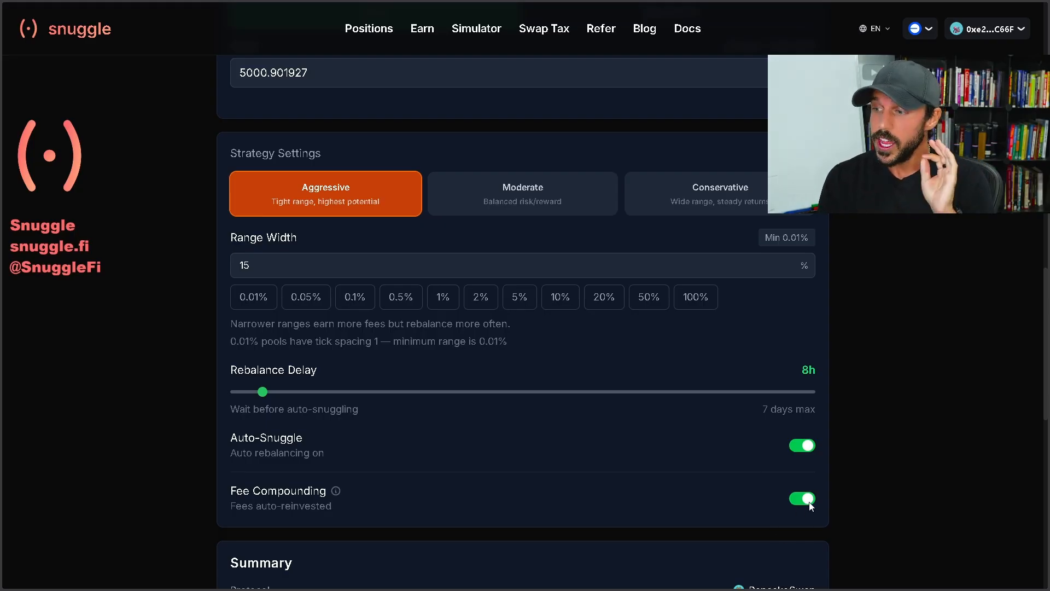
# Step: Approve USDC for the deposit and create the USDC/cbBTC position on PancakeSwap
pyautogui.moveTo(336, 493)
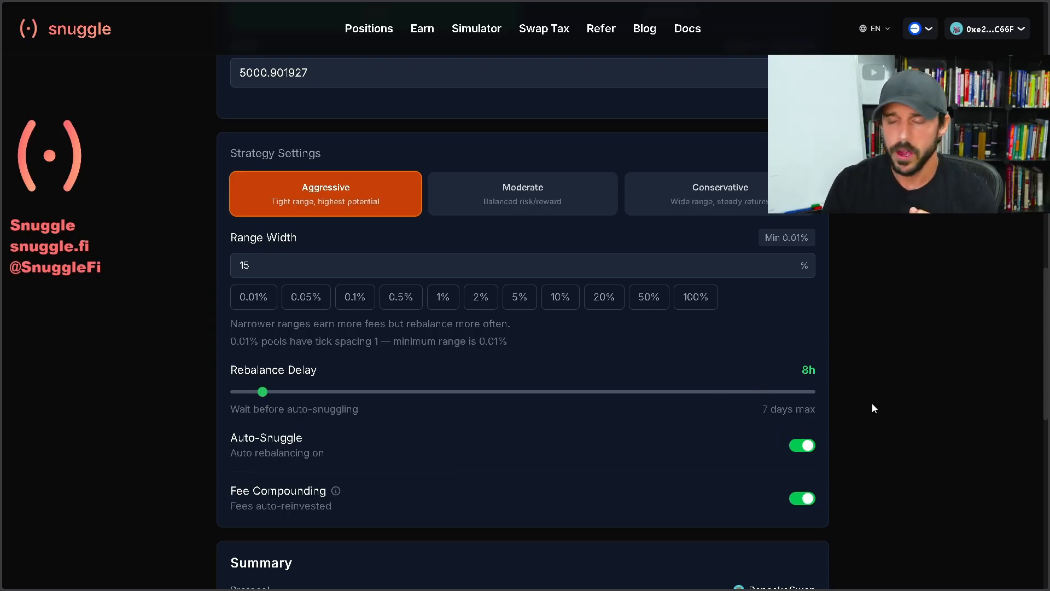
pyautogui.scroll(-7, 873, 406)
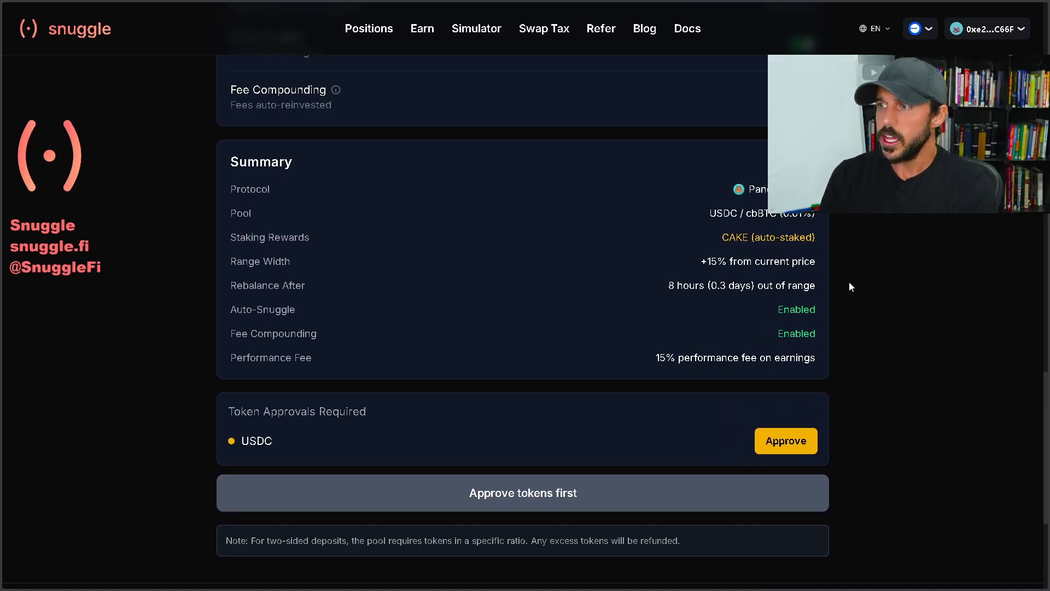
pyautogui.click(782, 439)
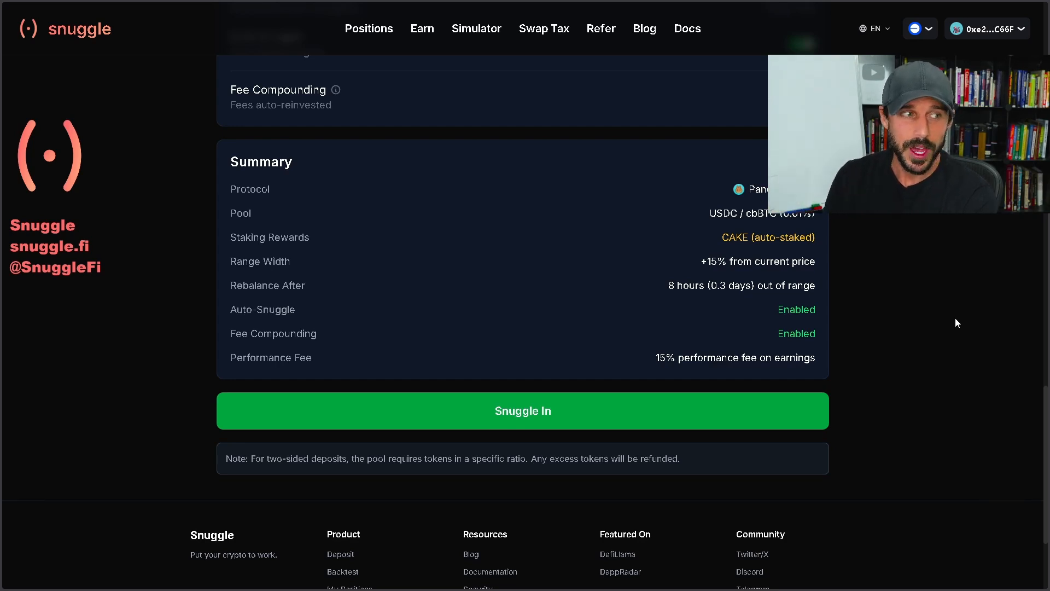
pyautogui.click(642, 395)
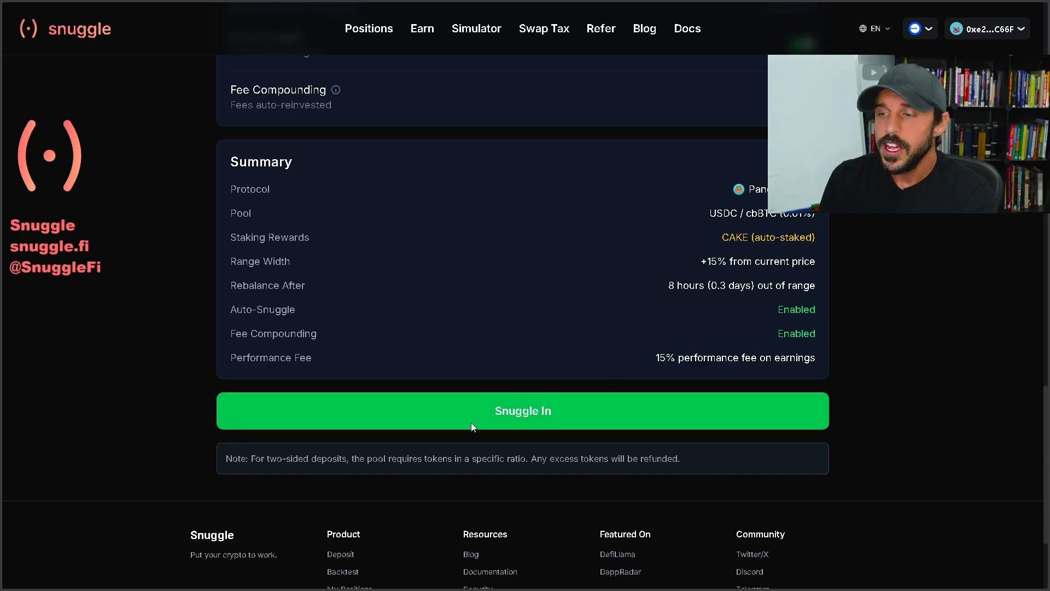
pyautogui.click(510, 416)
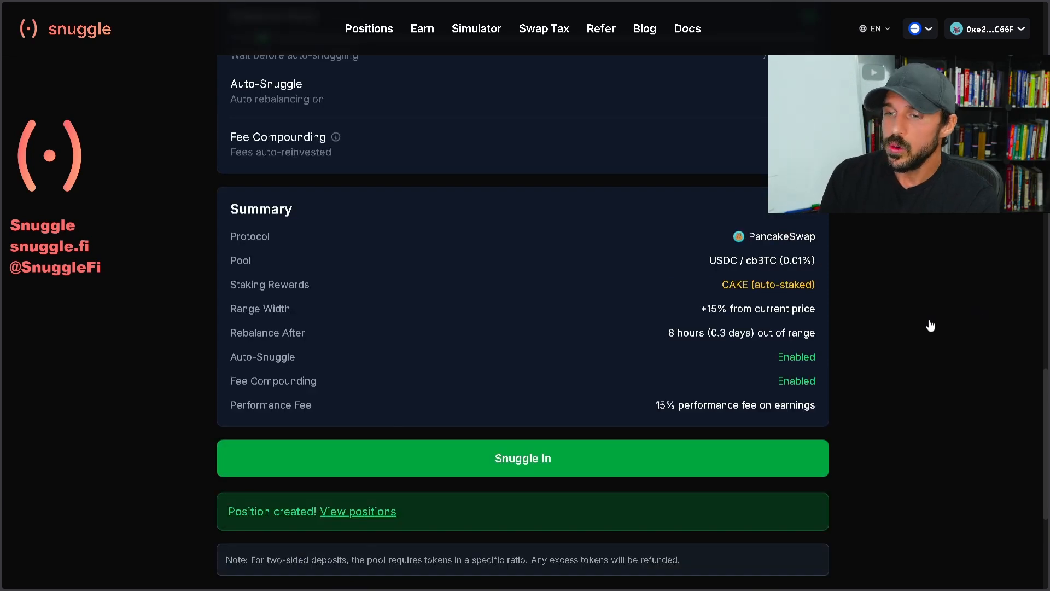
# Step: Open the positions overview and bring up the newly created USDC/cbBTC position
pyautogui.scroll(-2, 934, 317)
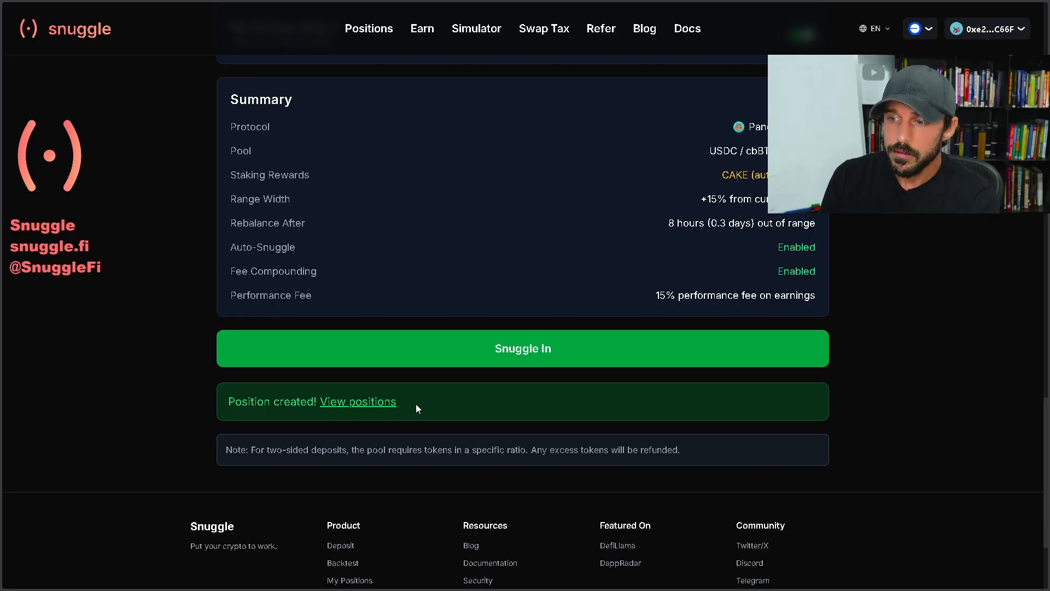
pyautogui.click(375, 409)
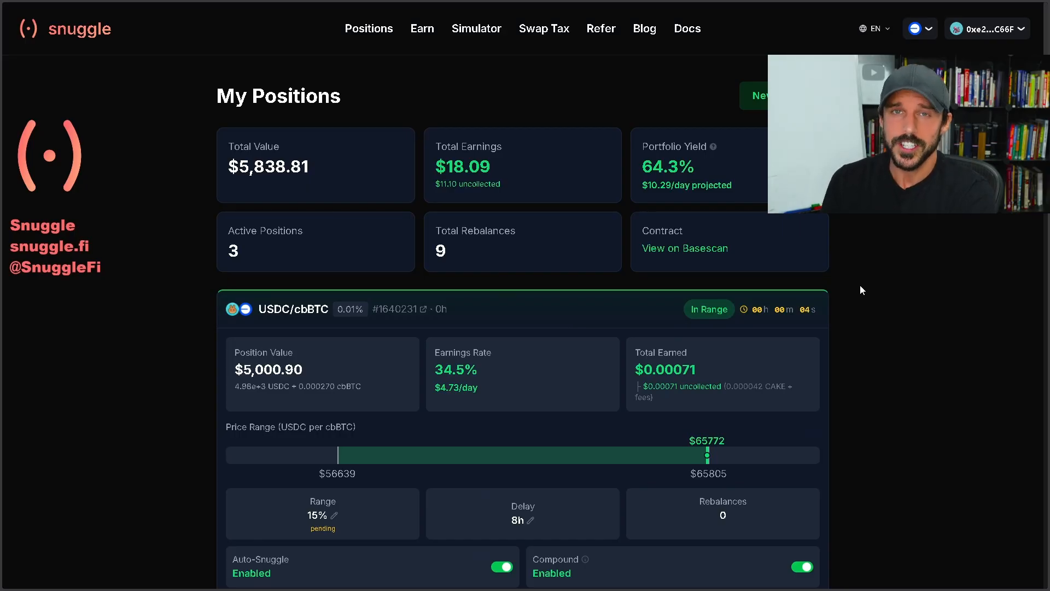
pyautogui.scroll(-1, 843, 244)
pyautogui.scroll(1, 821, 242)
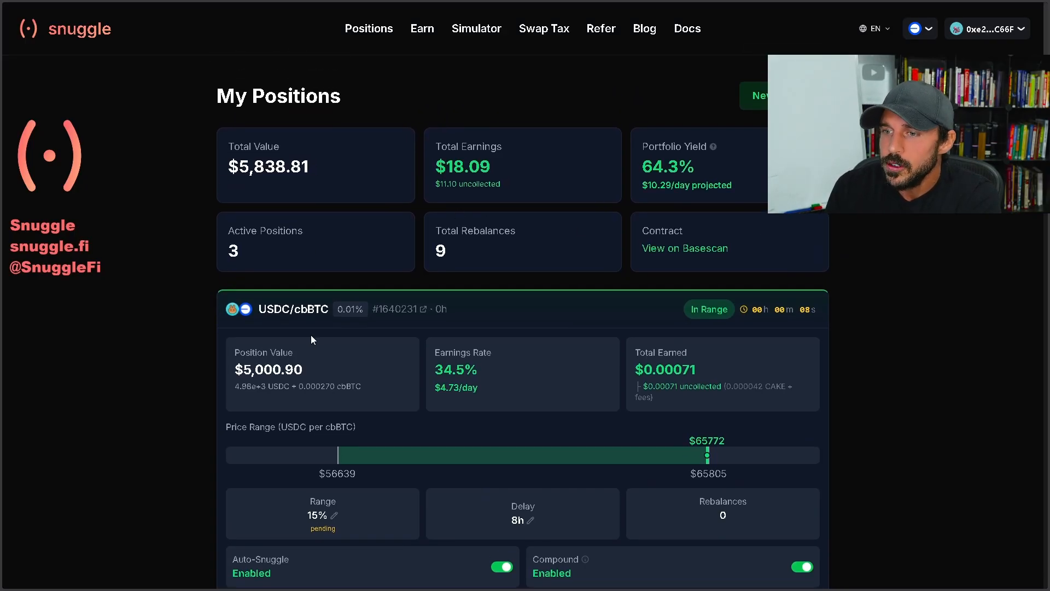
pyautogui.scroll(-1, 300, 337)
pyautogui.scroll(-2, 240, 330)
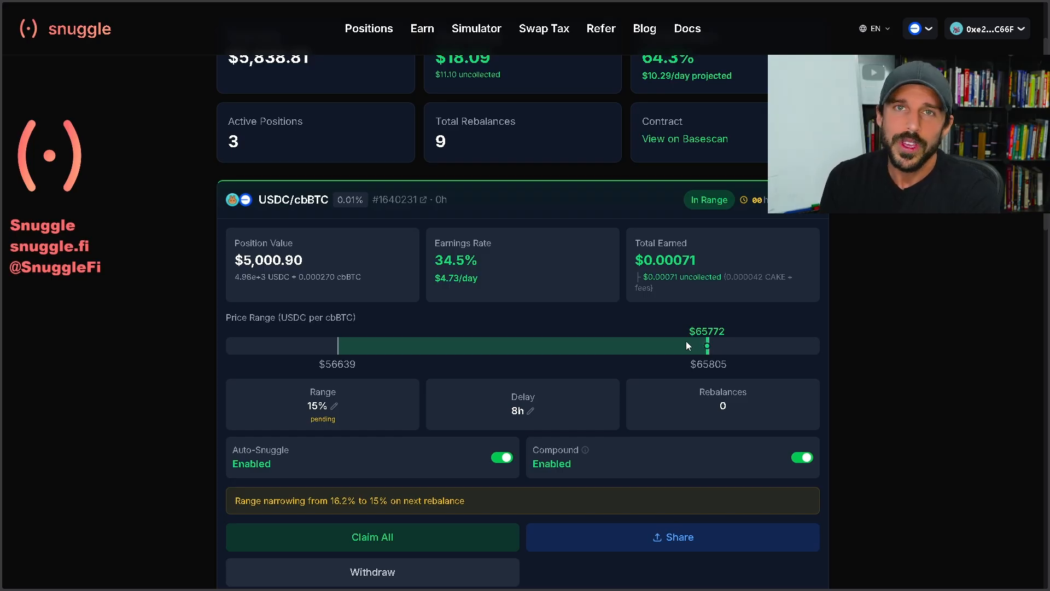
# Step: Examine the new USDC/cbBTC position's token pair, position value, earnings rate and CAKE rewards
pyautogui.doubleClick(275, 196)
pyautogui.tripleClick(310, 200)
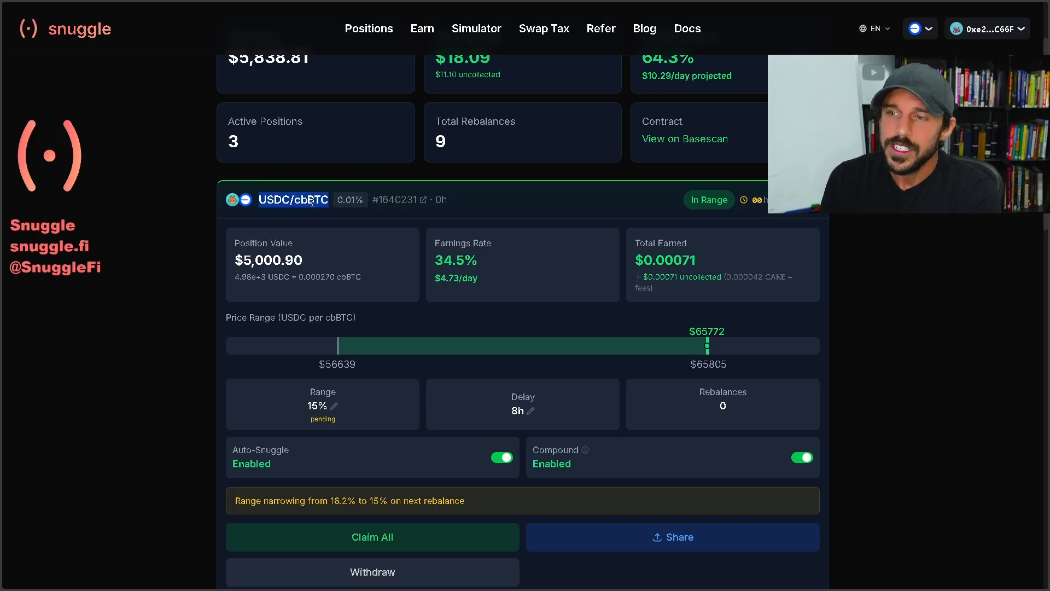
pyautogui.click(311, 200)
pyautogui.doubleClick(775, 277)
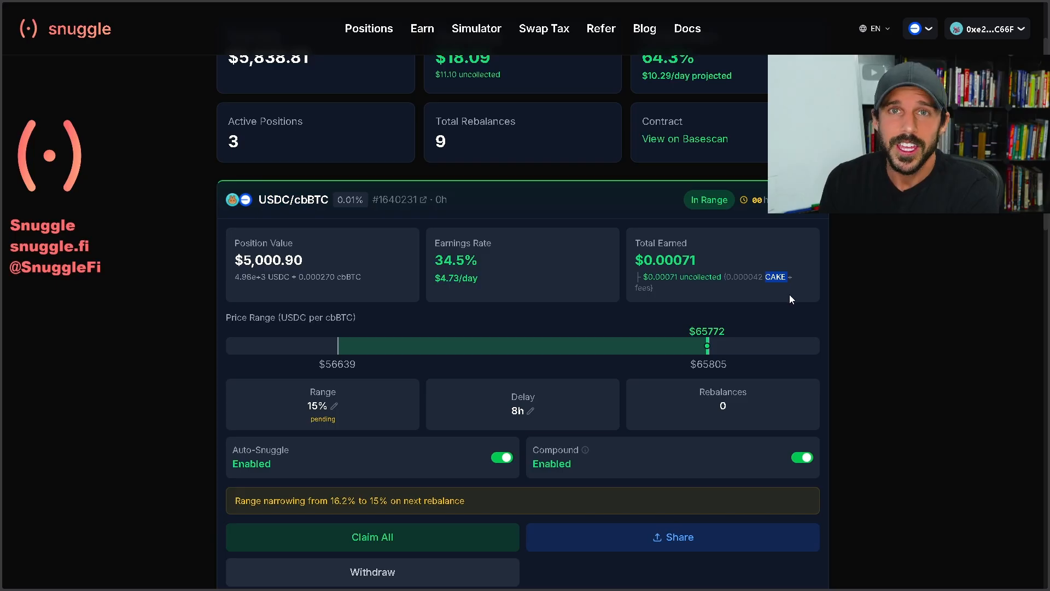
pyautogui.click(786, 294)
pyautogui.scroll(-1, 788, 288)
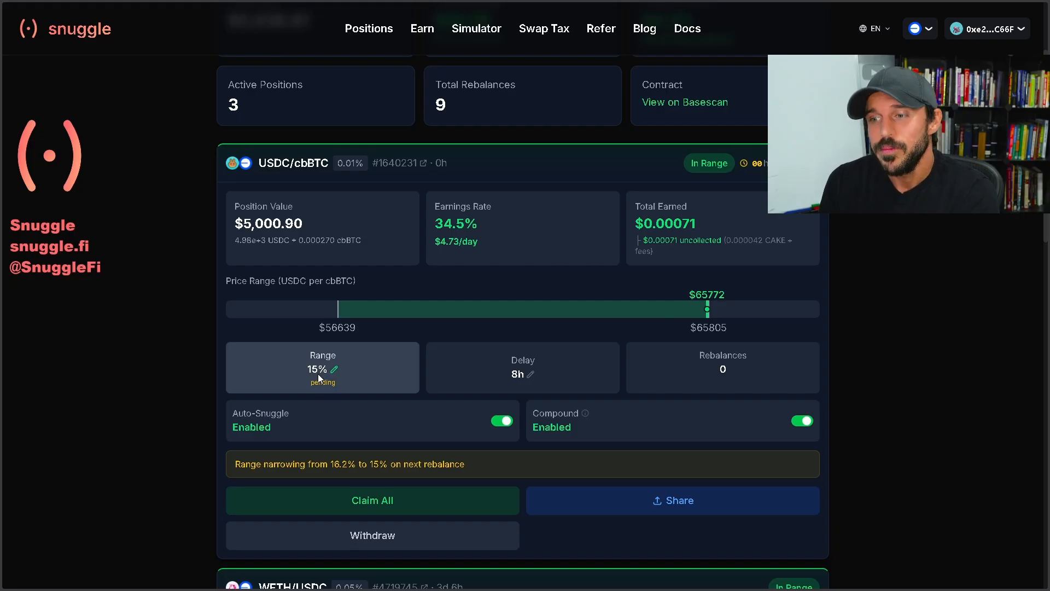
pyautogui.moveTo(260, 164); pyautogui.dragTo(330, 163)
pyautogui.click(329, 163)
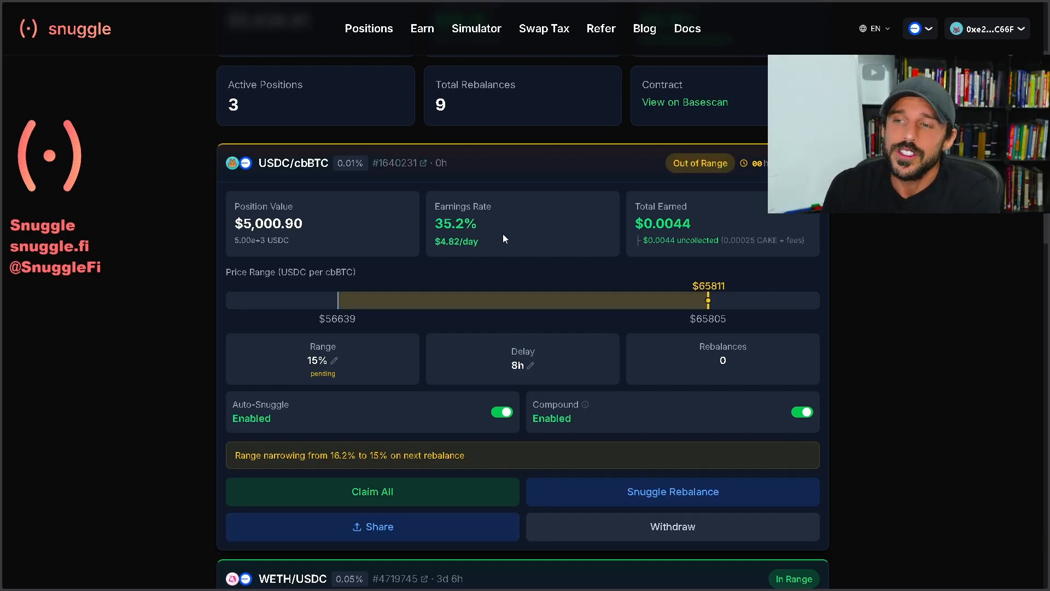
pyautogui.moveTo(236, 223); pyautogui.dragTo(303, 223)
pyautogui.click(307, 224)
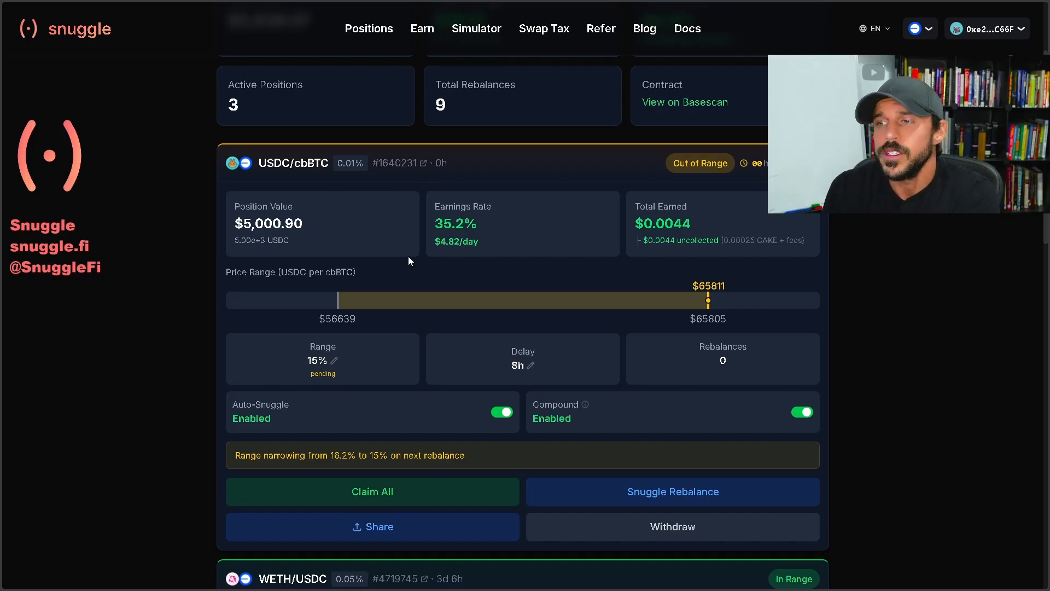
pyautogui.moveTo(436, 204); pyautogui.dragTo(488, 241)
pyautogui.click(487, 241)
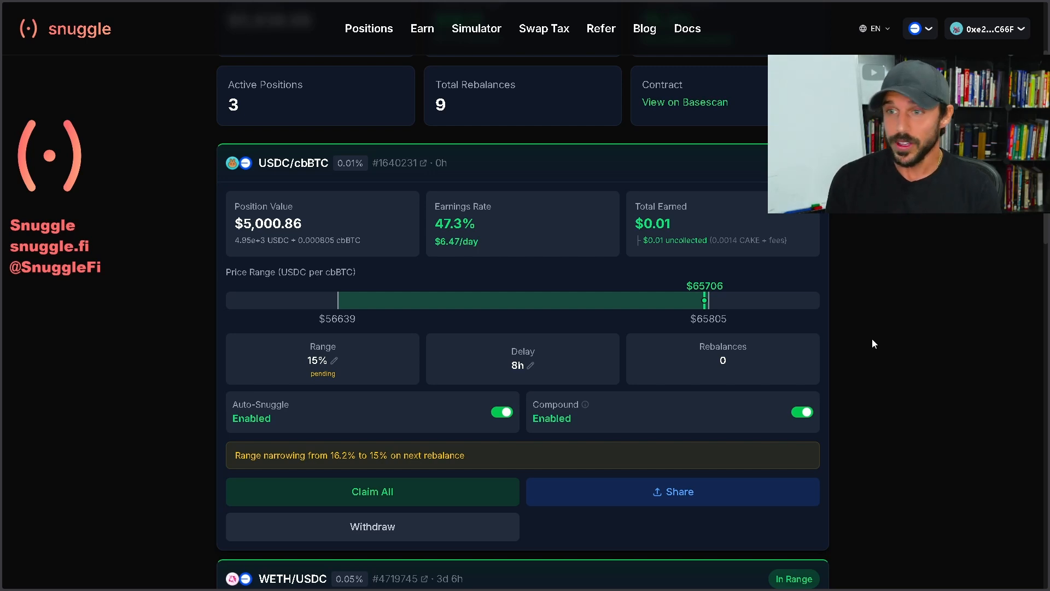
# Step: Examine the earnings rates and range settings of the older WETH/USDC and 0.30% USDC/cbBTC positions
pyautogui.scroll(-7, 873, 343)
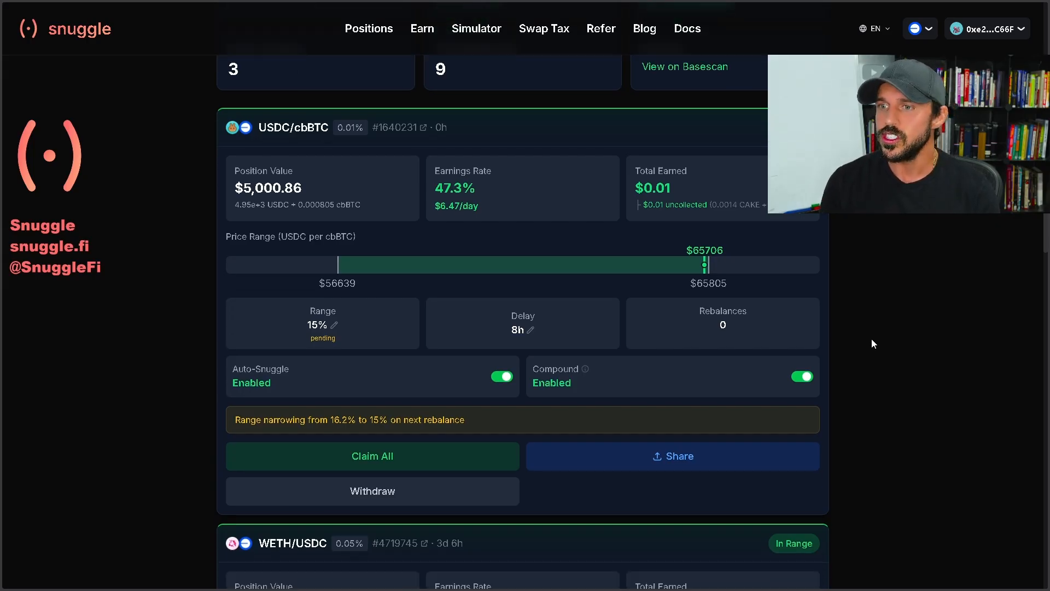
pyautogui.scroll(-1, 689, 234)
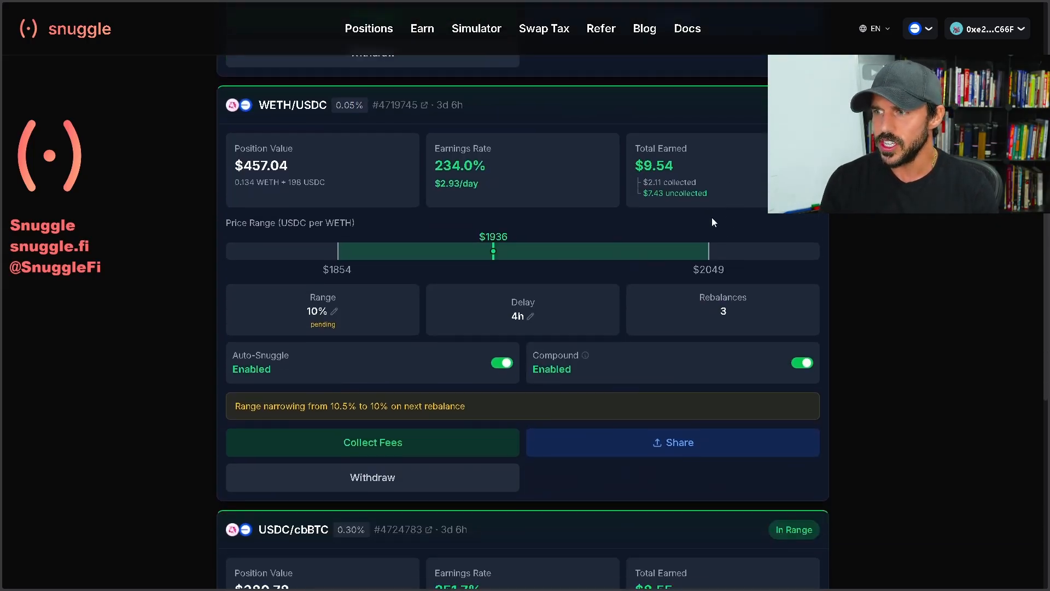
pyautogui.moveTo(482, 186); pyautogui.dragTo(431, 151)
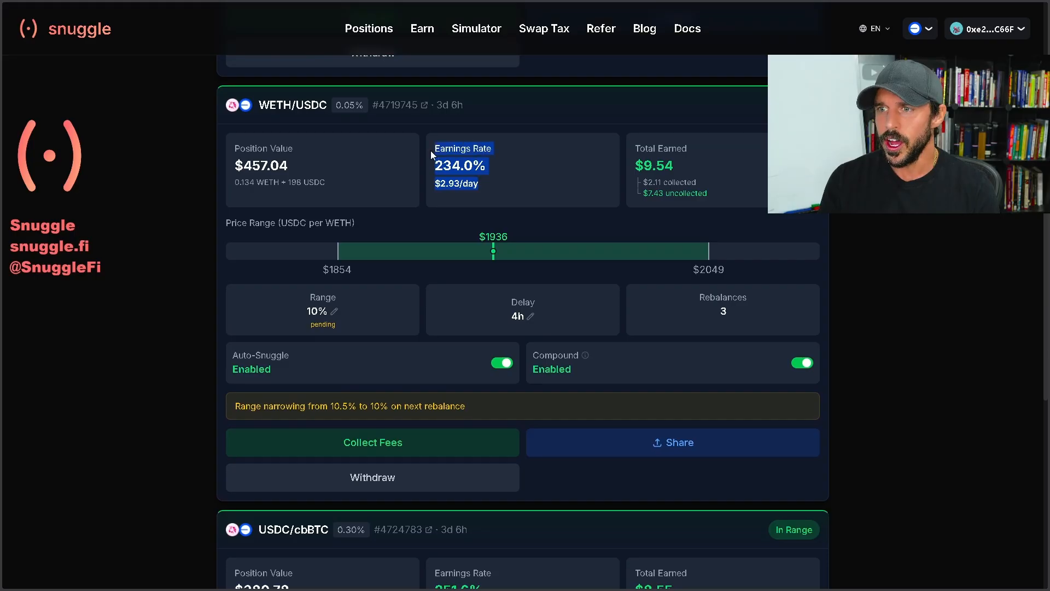
pyautogui.click(508, 165)
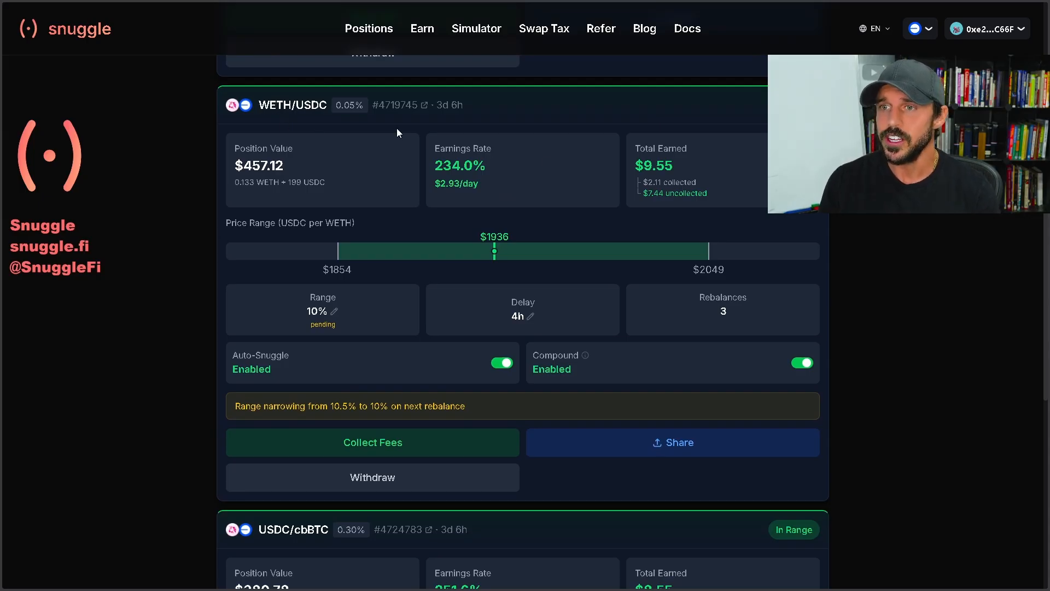
pyautogui.scroll(-9, 547, 159)
pyautogui.scroll(3, 547, 159)
pyautogui.scroll(1, 548, 159)
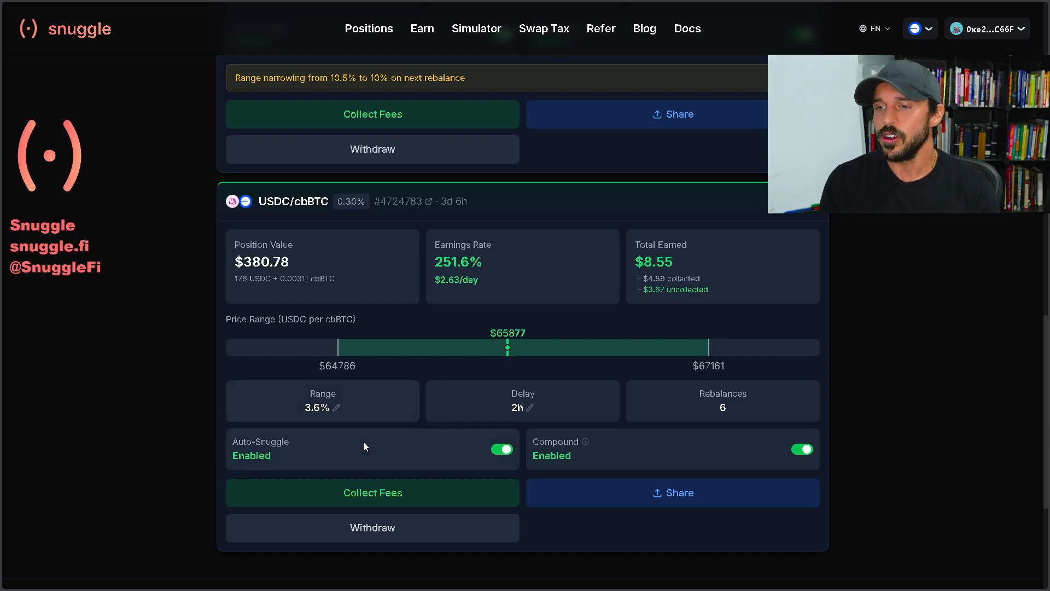
pyautogui.scroll(15, 685, 359)
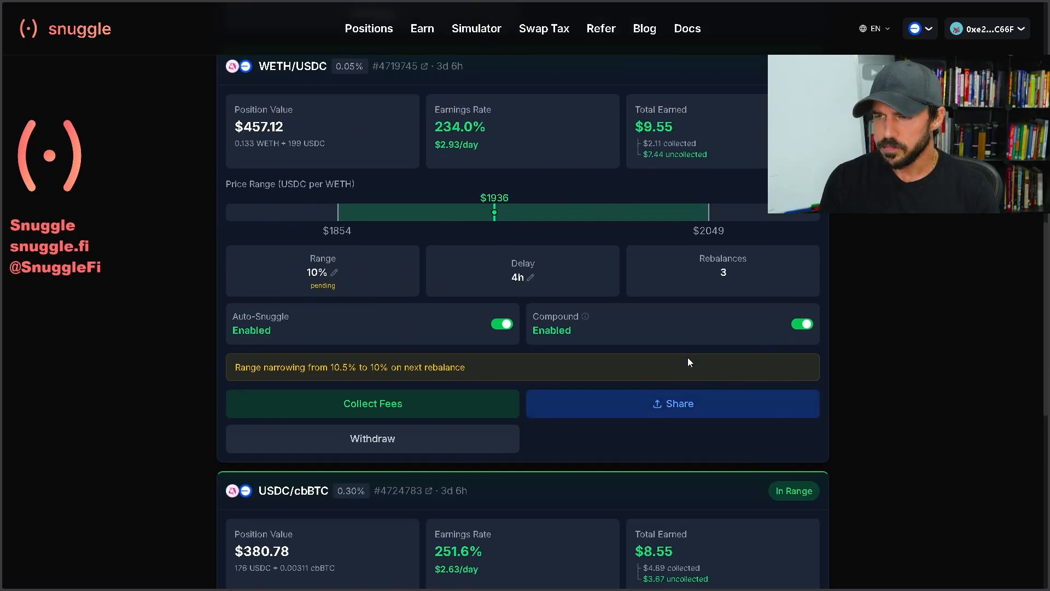